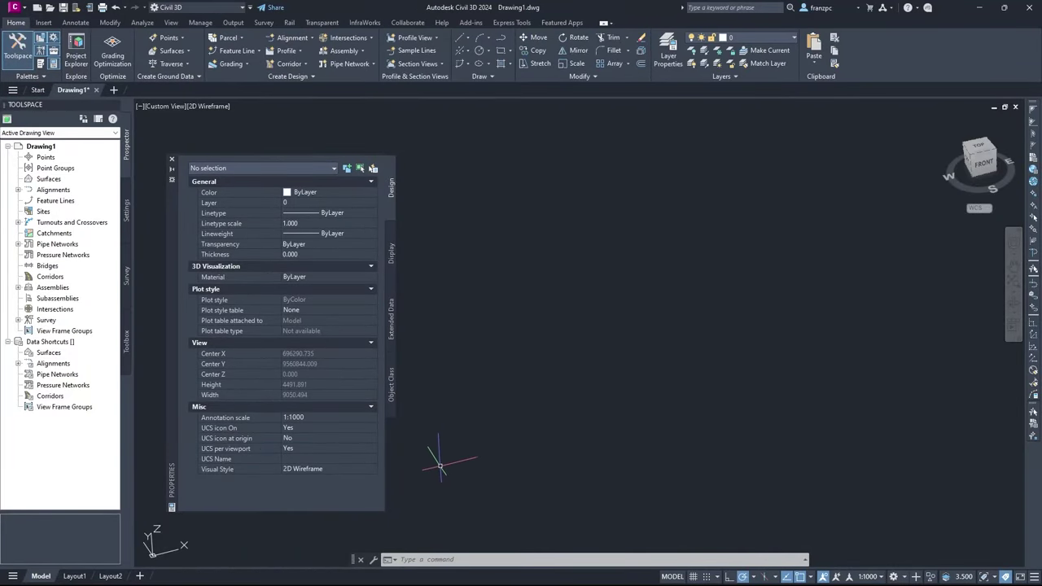
Step: Use MAPIMPORT to import curvas_cuenca.shp, creating object data from its selected fields
{"action": "left_click", "coordinate": [423, 560]}
{"action": "type", "text": "MAP"}
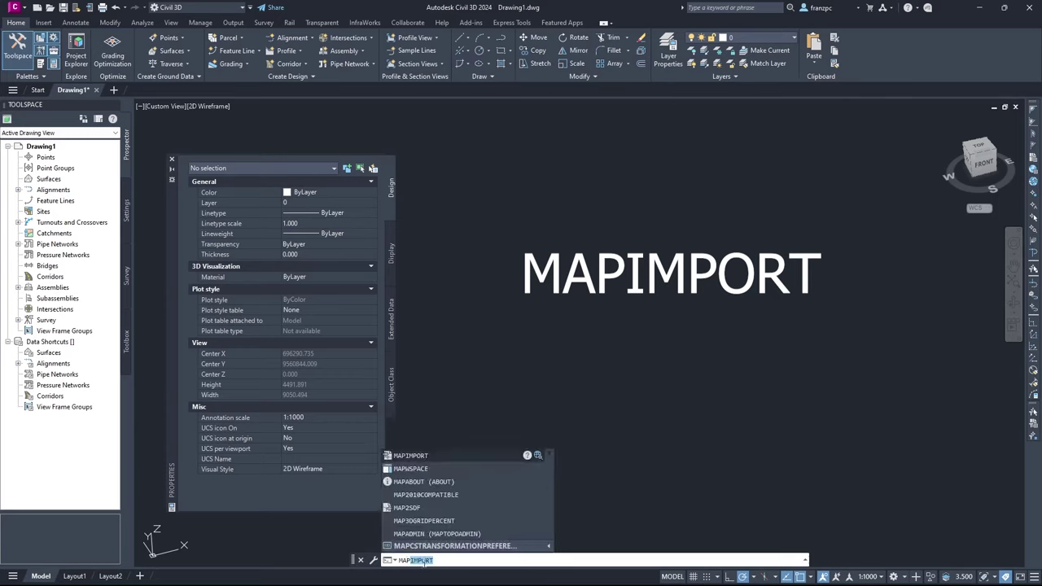
{"action": "key", "text": "Return"}
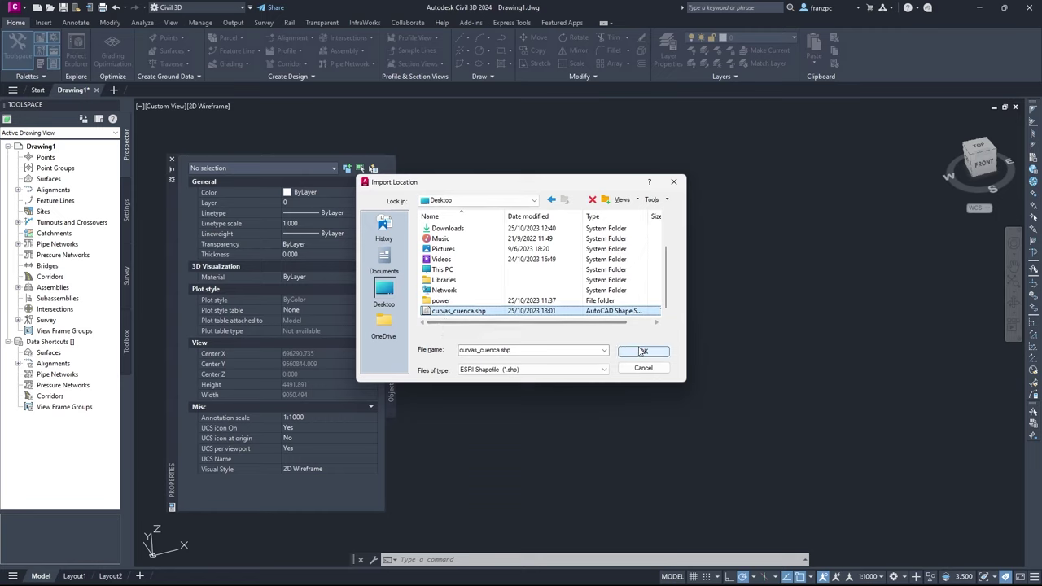
{"action": "left_click", "coordinate": [643, 353]}
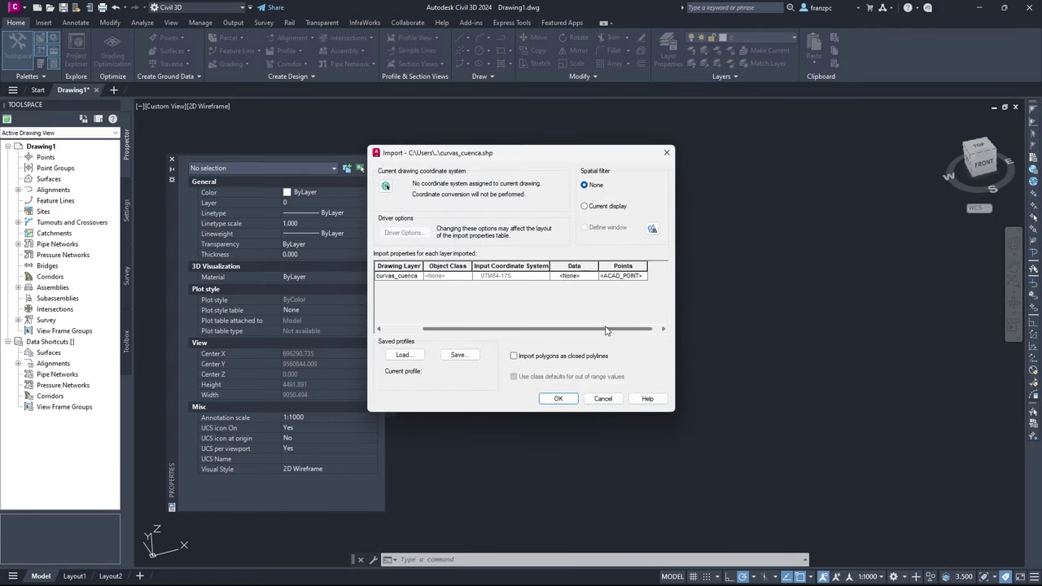
{"action": "left_click", "coordinate": [578, 276]}
{"action": "left_click", "coordinate": [468, 236]}
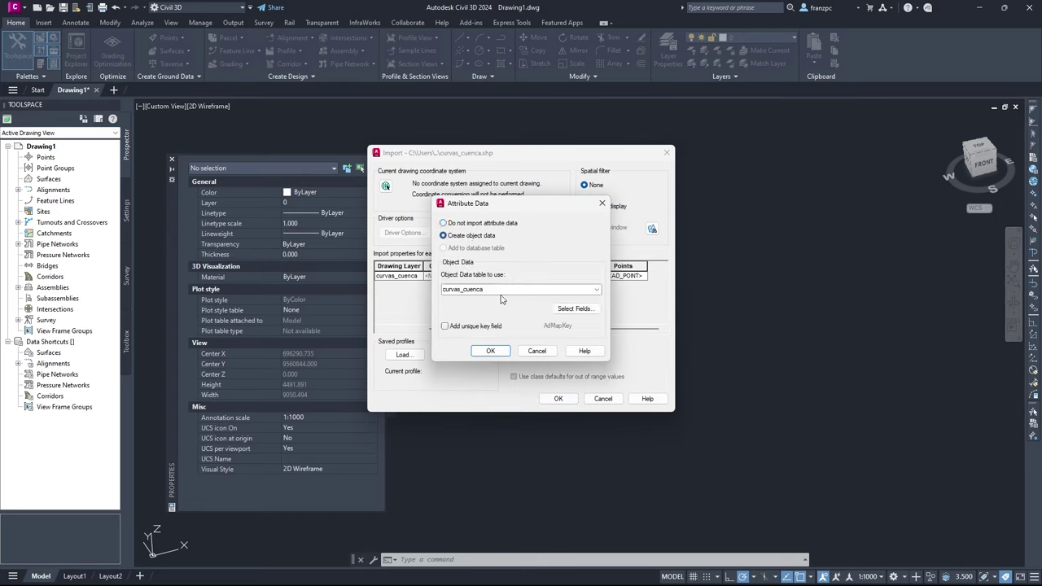
{"action": "left_click", "coordinate": [574, 308]}
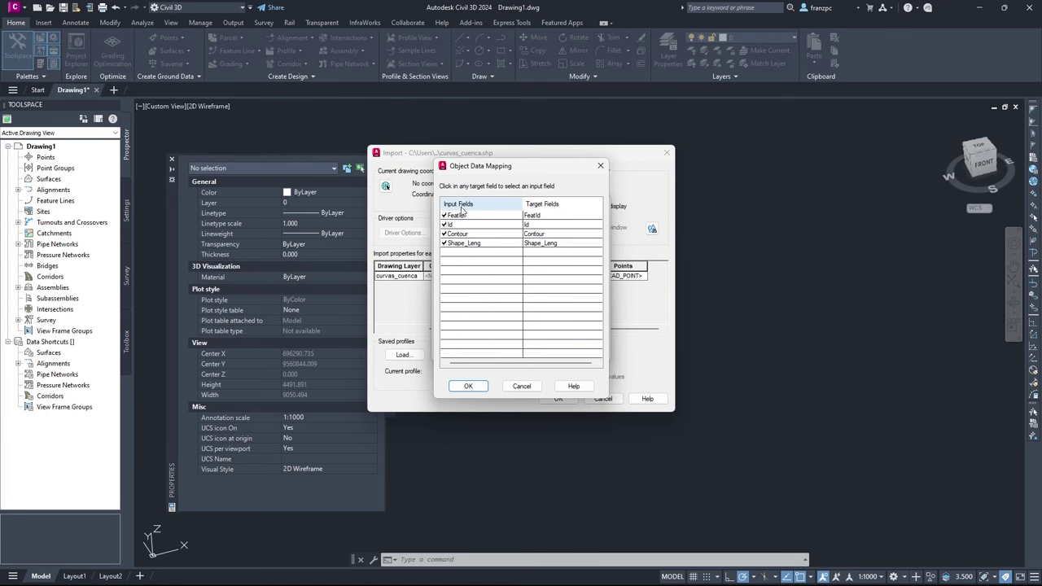
{"action": "left_click", "coordinate": [468, 386]}
{"action": "left_click", "coordinate": [543, 389]}
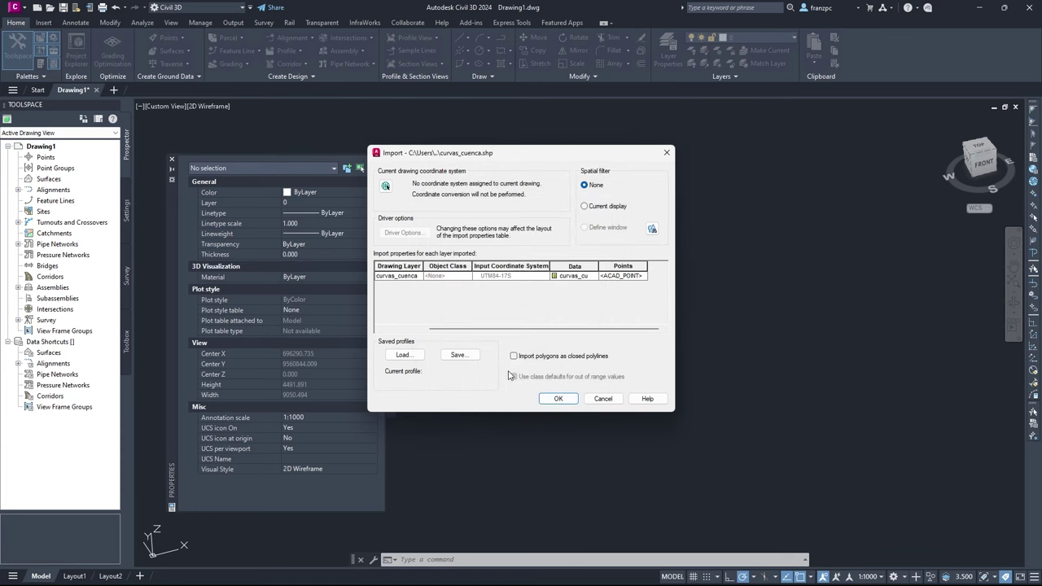
{"action": "left_click", "coordinate": [558, 398]}
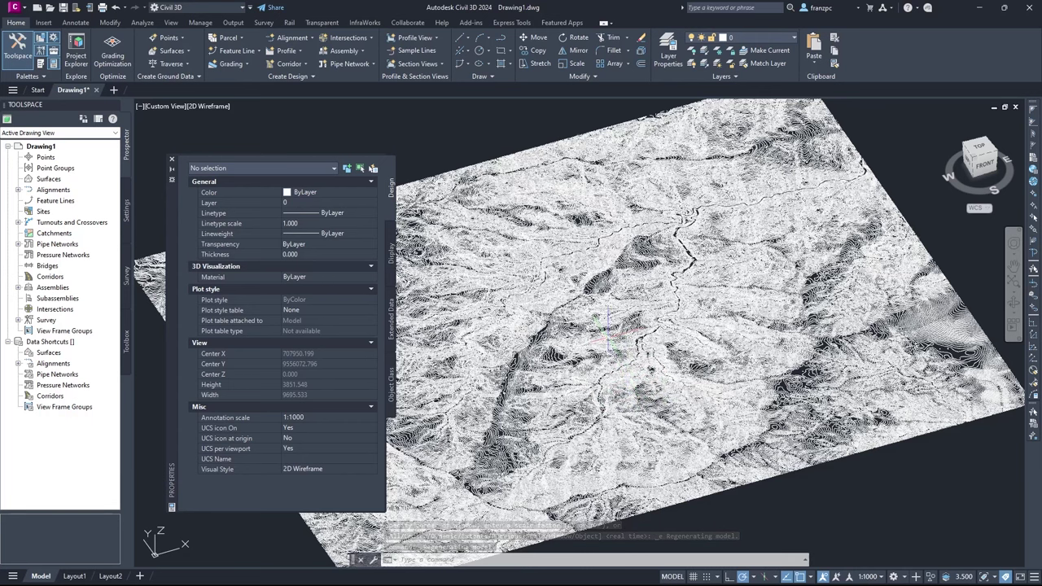
Step: Zoom in and select one imported contour polyline to see its properties
{"action": "scroll", "coordinate": [604, 328], "scroll_direction": "up", "scroll_amount": 5}
{"action": "scroll", "coordinate": [606, 330], "scroll_direction": "up", "scroll_amount": 2}
{"action": "scroll", "coordinate": [607, 332], "scroll_direction": "up", "scroll_amount": 2}
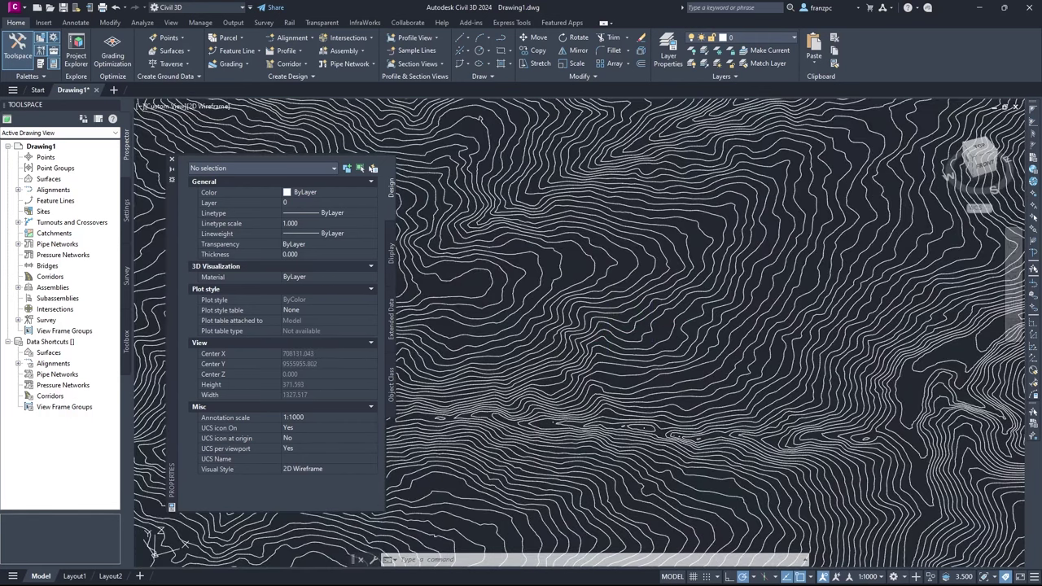
{"action": "left_click", "coordinate": [652, 328]}
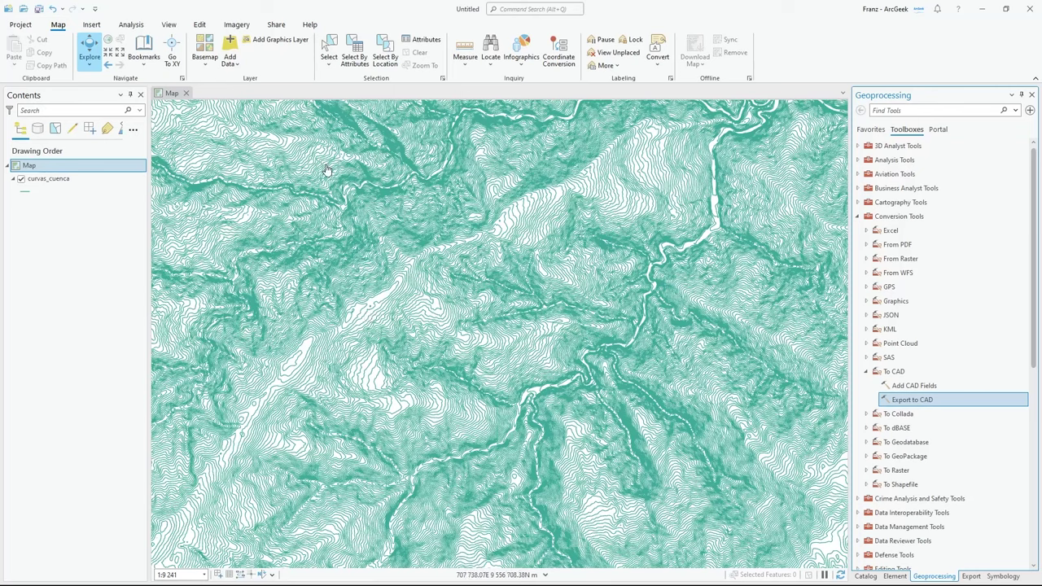
Step: Open the attribute table of the curvas_cuenca layer from Contents
{"action": "left_click", "coordinate": [52, 180]}
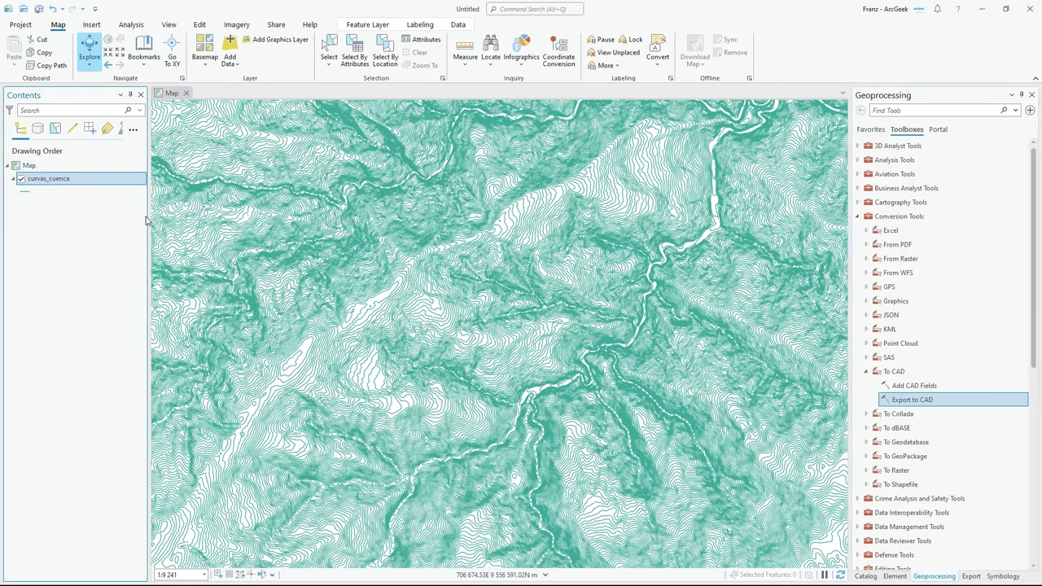
{"action": "right_click", "coordinate": [52, 181]}
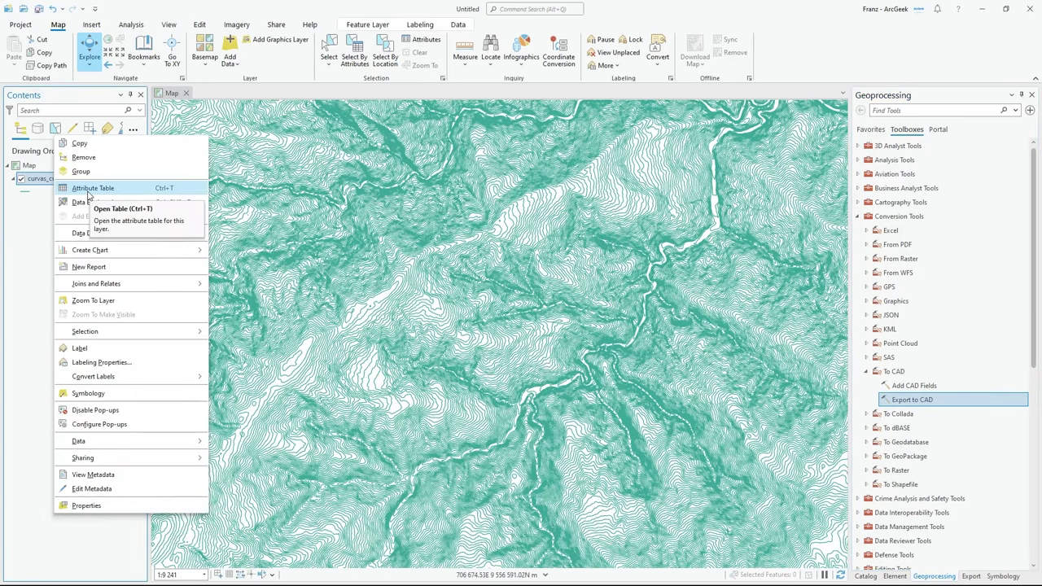
{"action": "left_click", "coordinate": [89, 189]}
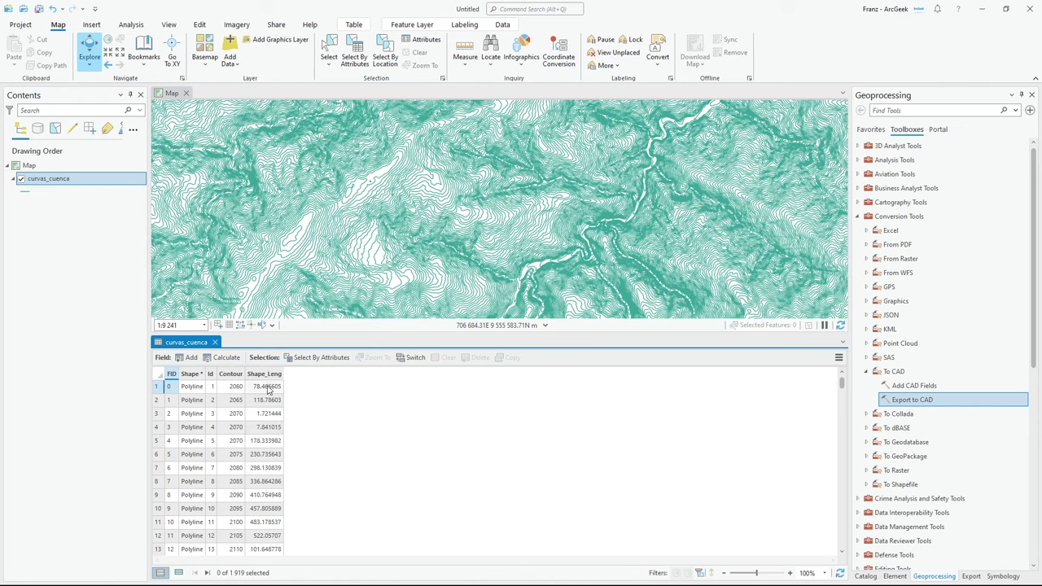
Step: Add a new field named Elevation to curvas_cuenca and save it
{"action": "left_click", "coordinate": [189, 358]}
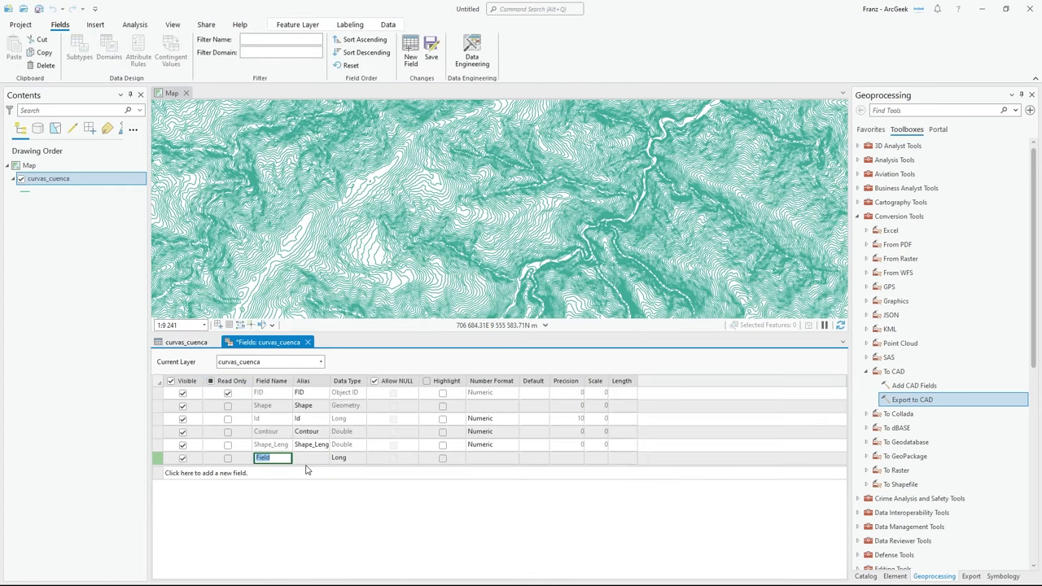
{"action": "type", "text": "Elevation"}
{"action": "left_click", "coordinate": [430, 49]}
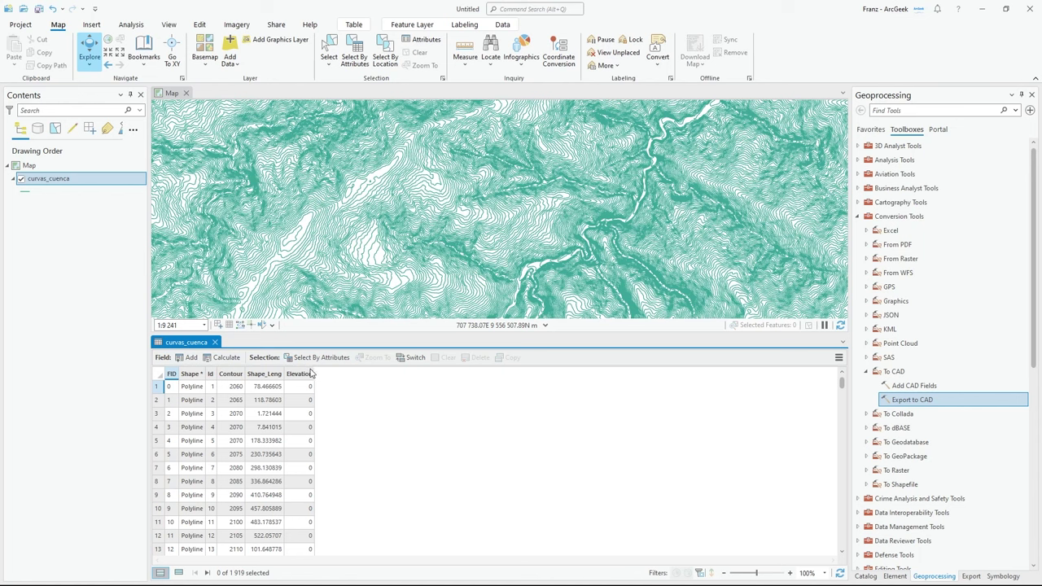
Step: Calculate the Elevation field with the expression !Contour!
{"action": "right_click", "coordinate": [302, 375]}
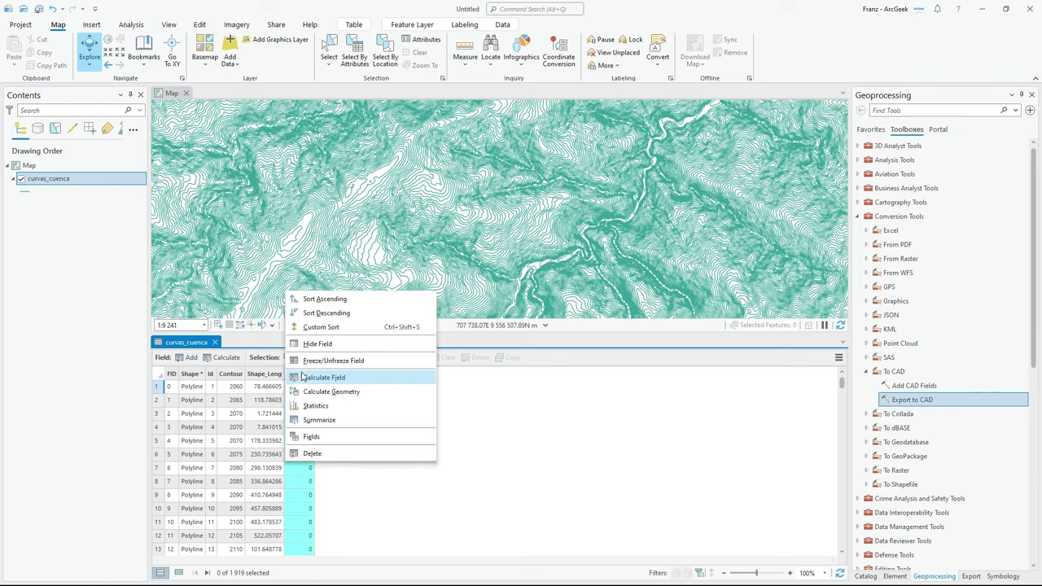
{"action": "left_click", "coordinate": [321, 379]}
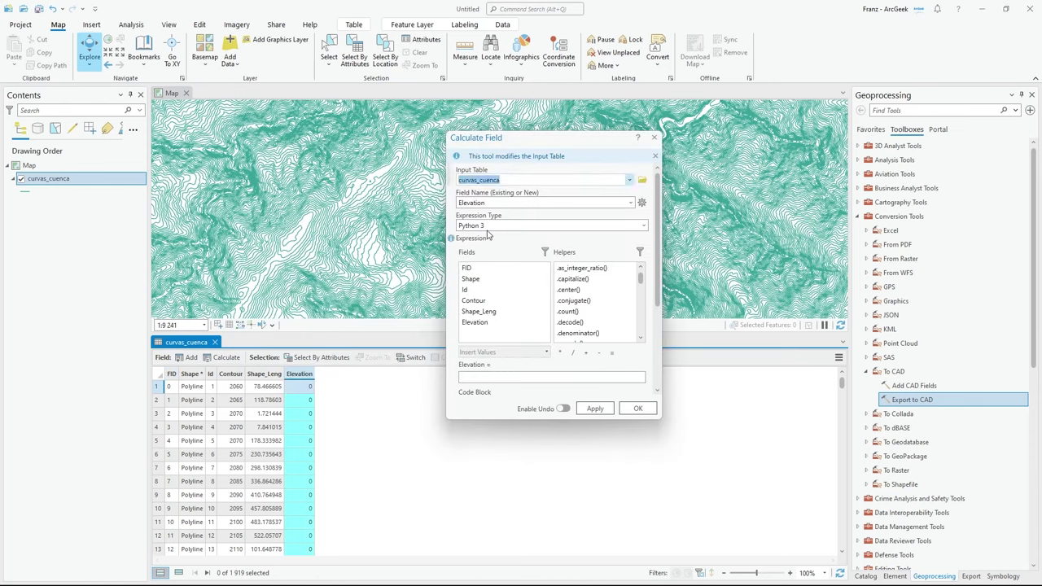
{"action": "double_click", "coordinate": [476, 302]}
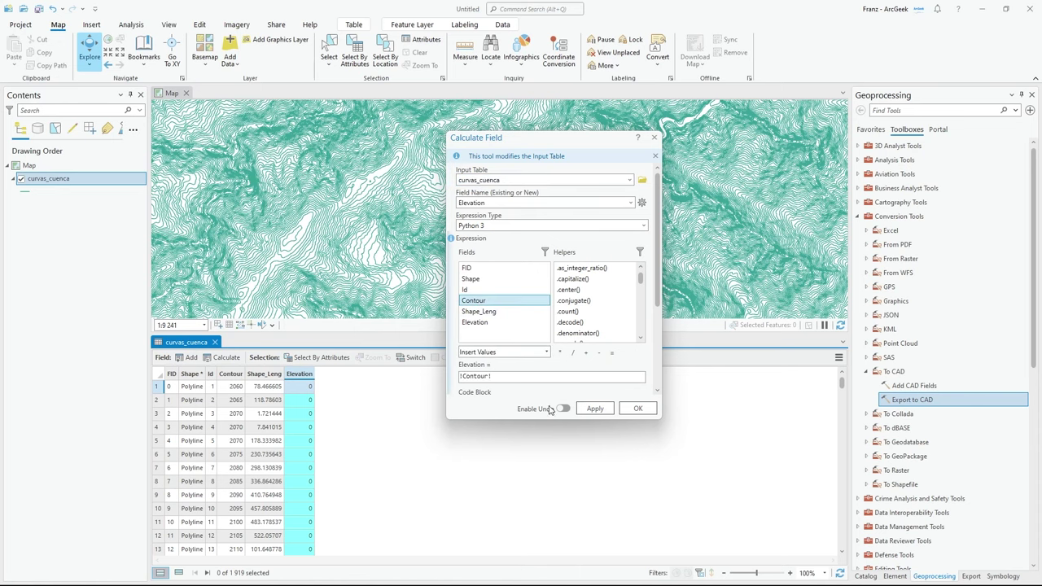
{"action": "left_click", "coordinate": [639, 409]}
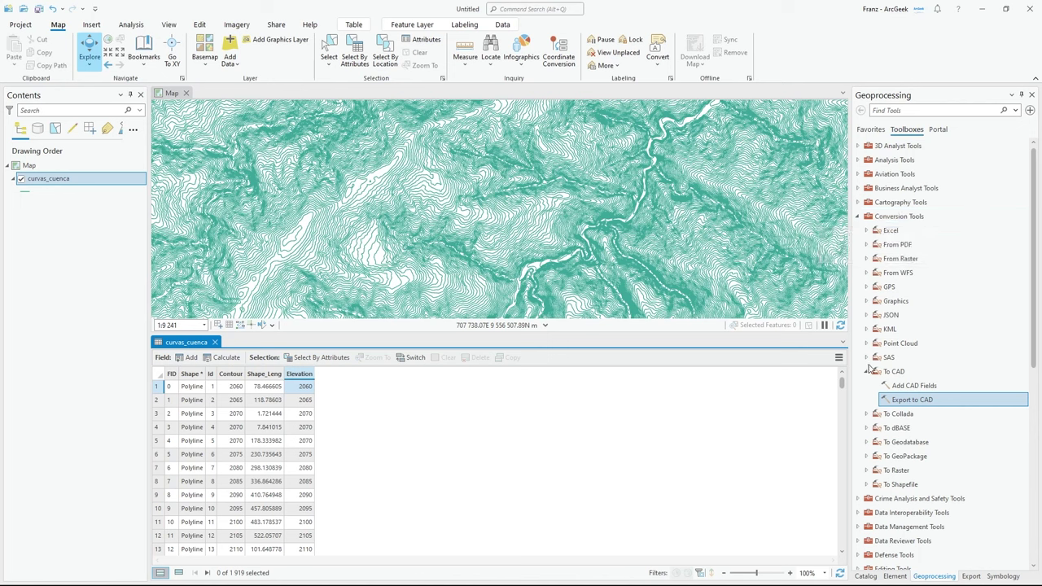
Step: Run Export to CAD on curvas_cuenca, writing the output to curvas3.dwg
{"action": "double_click", "coordinate": [912, 400]}
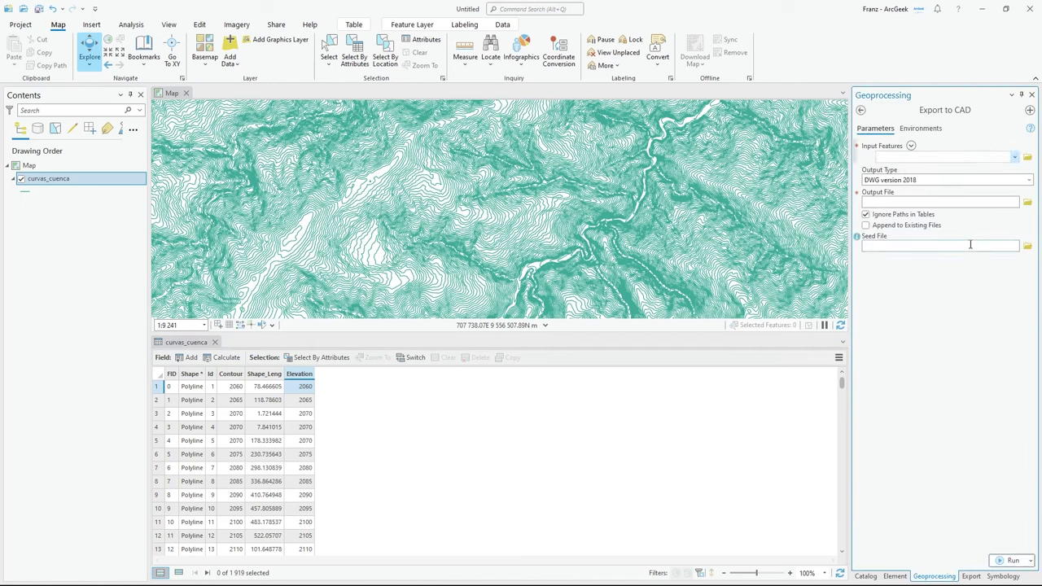
{"action": "left_click", "coordinate": [1015, 158]}
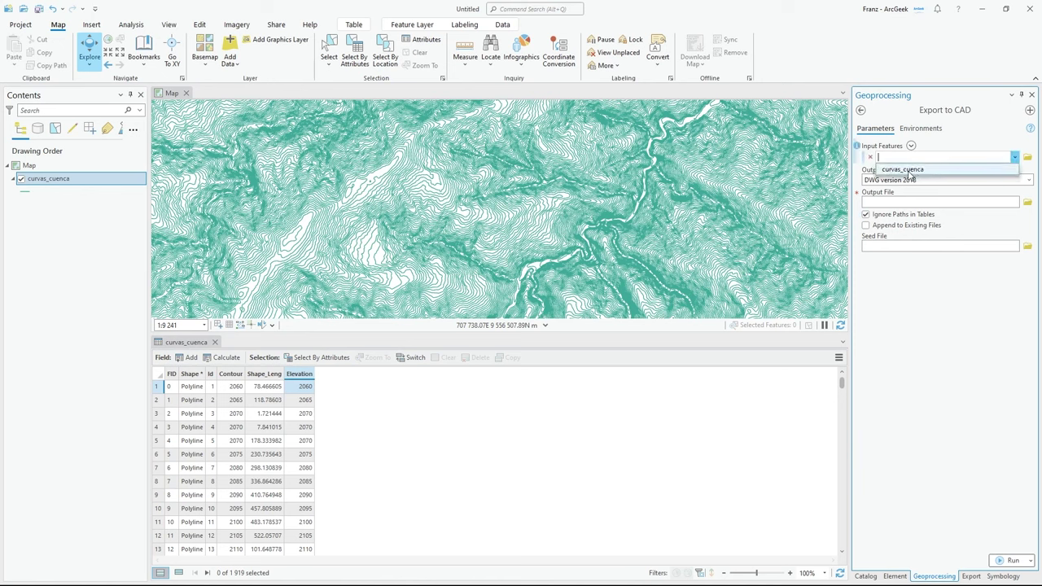
{"action": "left_click", "coordinate": [909, 169]}
{"action": "left_click", "coordinate": [1027, 215]}
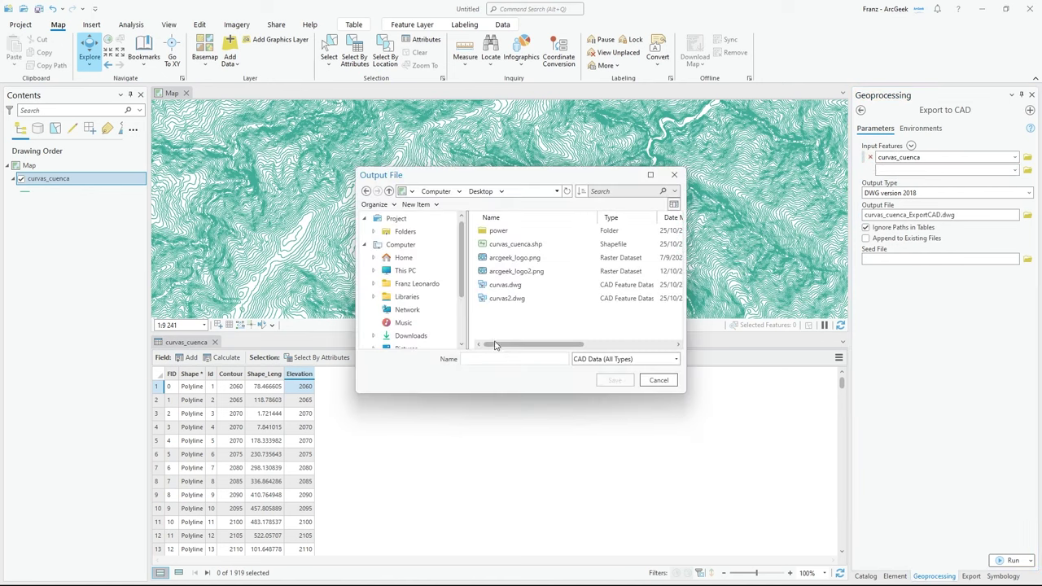
{"action": "left_click", "coordinate": [497, 298]}
{"action": "key", "text": "BackSpace"}
{"action": "type", "text": "3"}
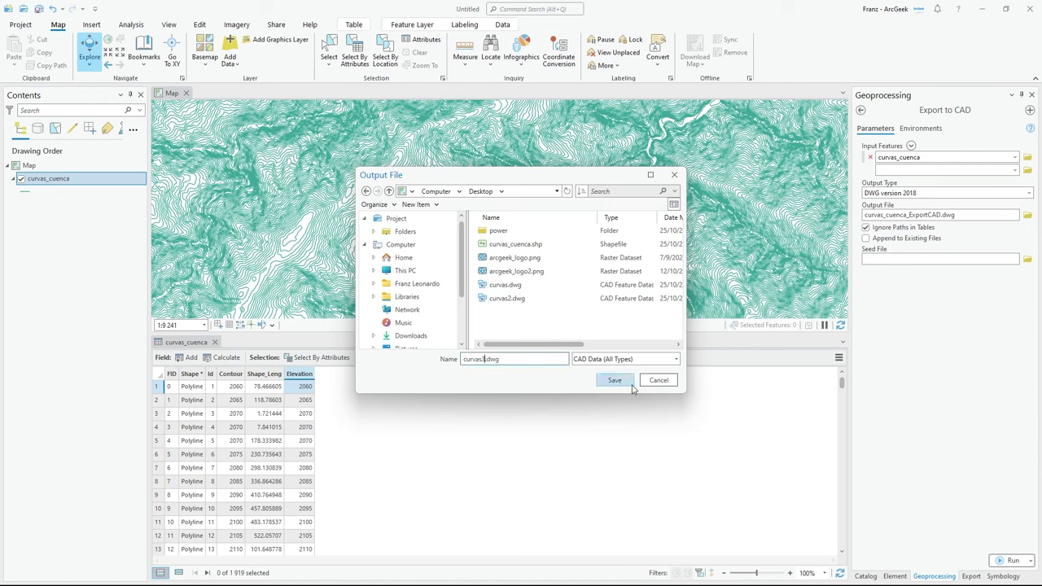
{"action": "left_click", "coordinate": [621, 384]}
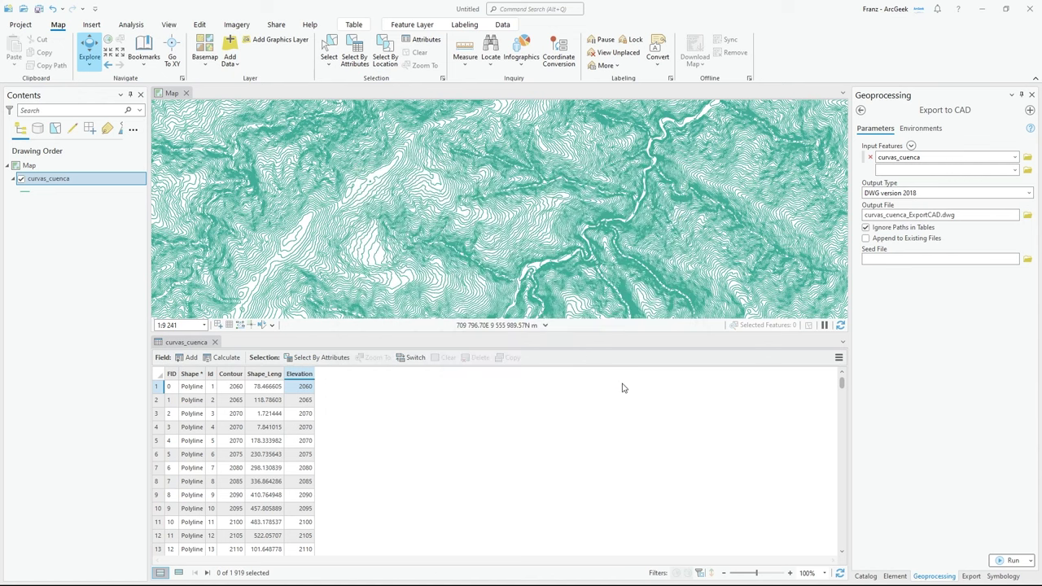
{"action": "left_click", "coordinate": [1013, 562]}
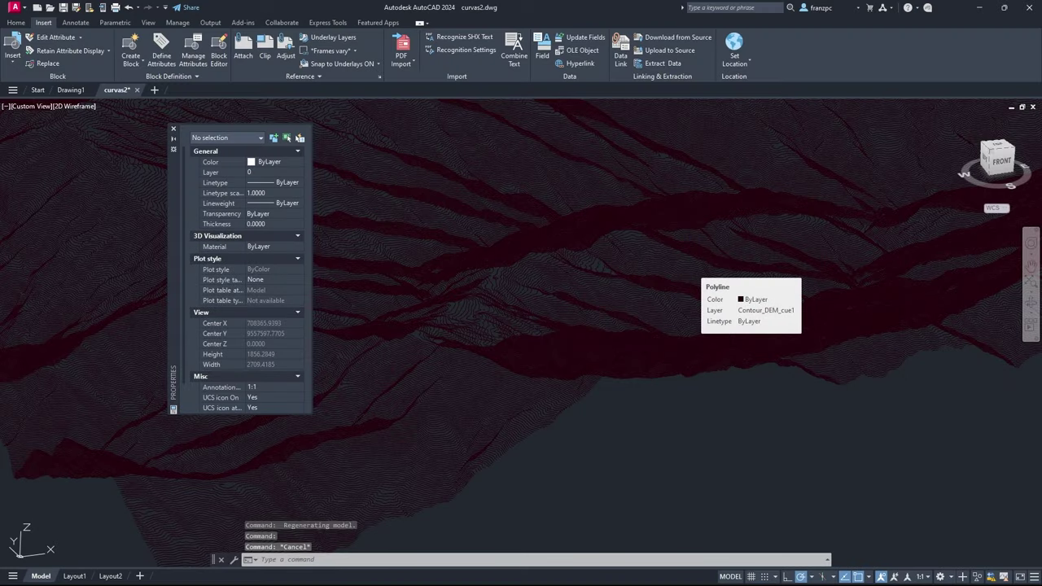
Step: In curvas2.dwg, select a contour and check its Elevation value of 2615
{"action": "left_click", "coordinate": [690, 263]}
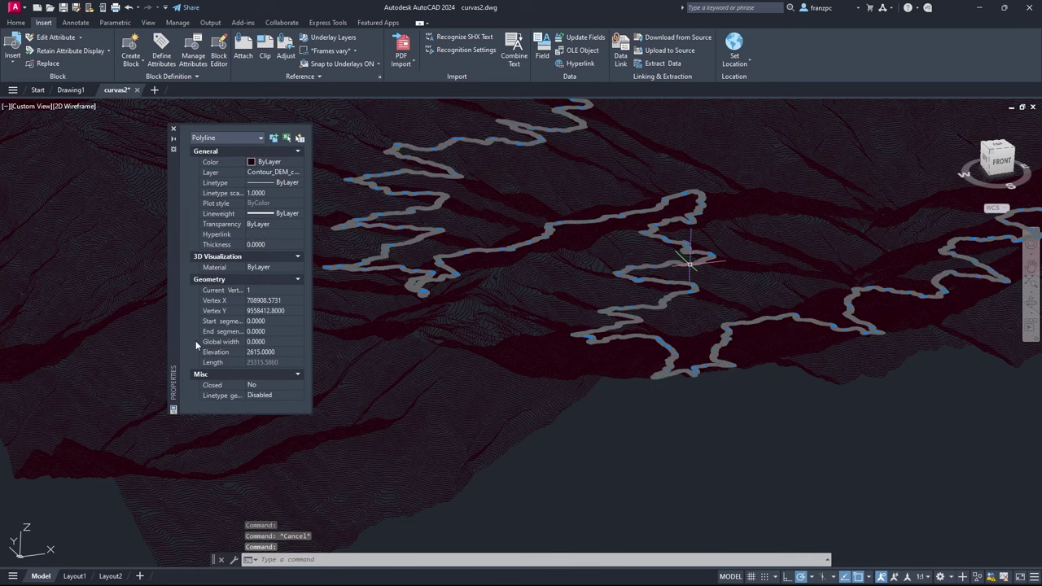
{"action": "left_click", "coordinate": [262, 352]}
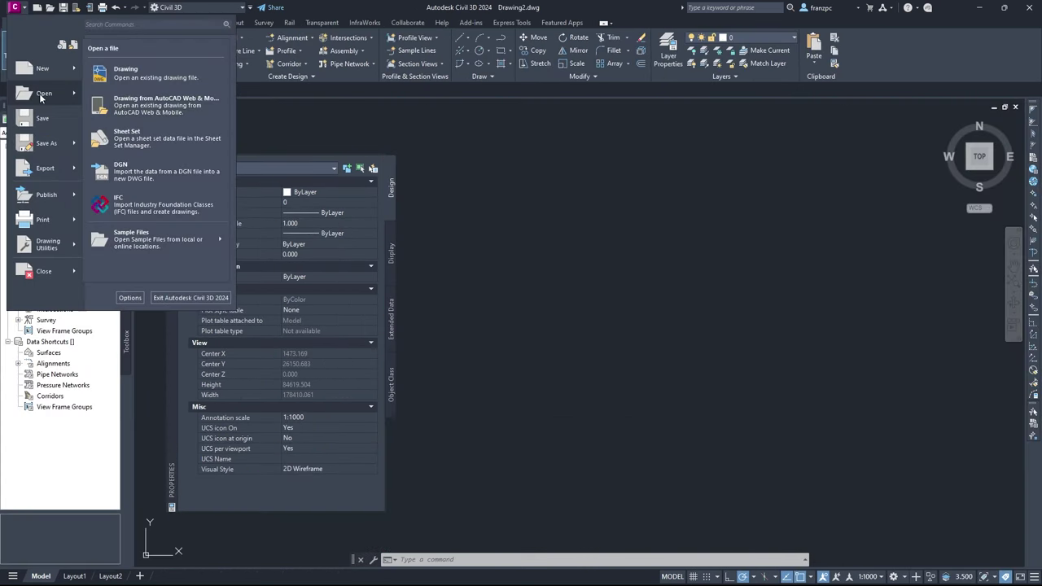
Step: Open curvas3.dwg in Civil 3D, continuing past the non-Autodesk DWG warning
{"action": "left_click", "coordinate": [126, 72]}
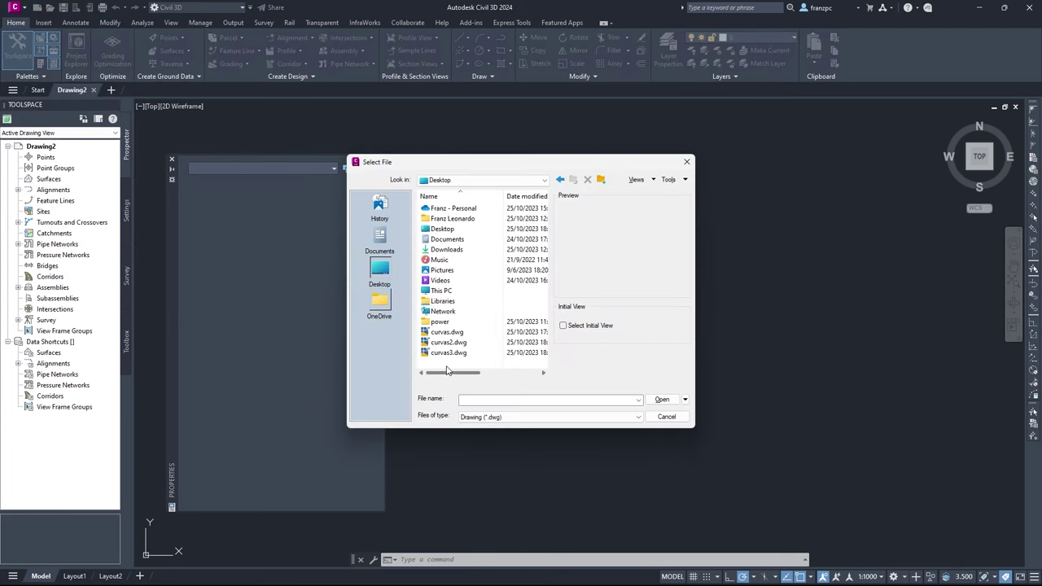
{"action": "left_click", "coordinate": [448, 352]}
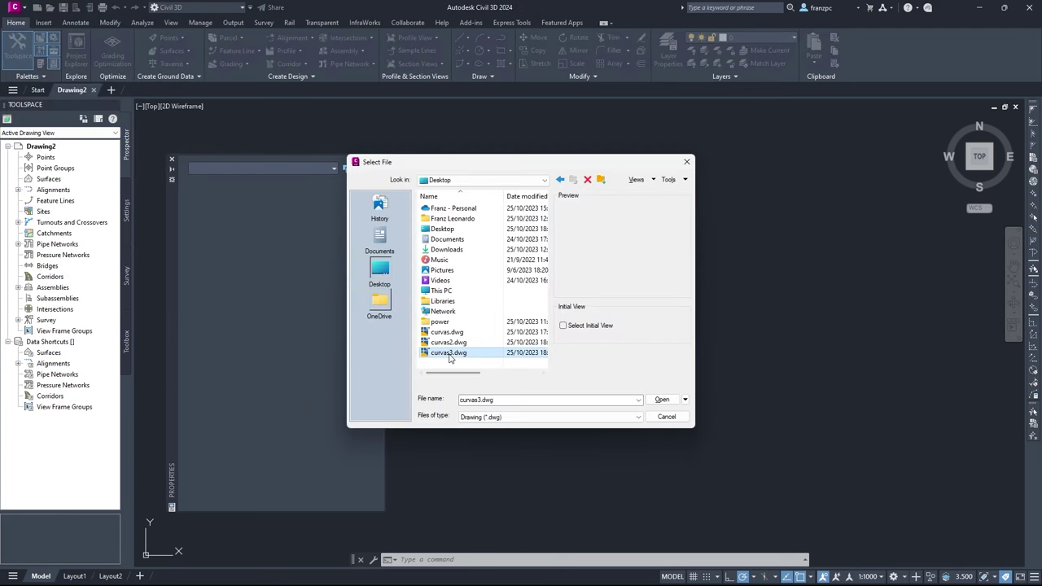
{"action": "left_click", "coordinate": [661, 400]}
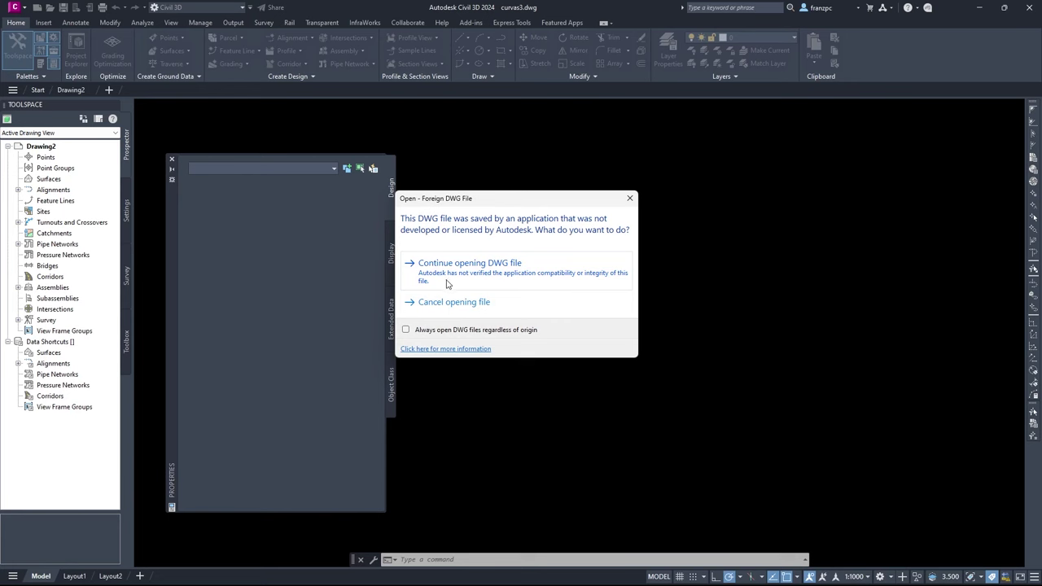
{"action": "left_click", "coordinate": [445, 279]}
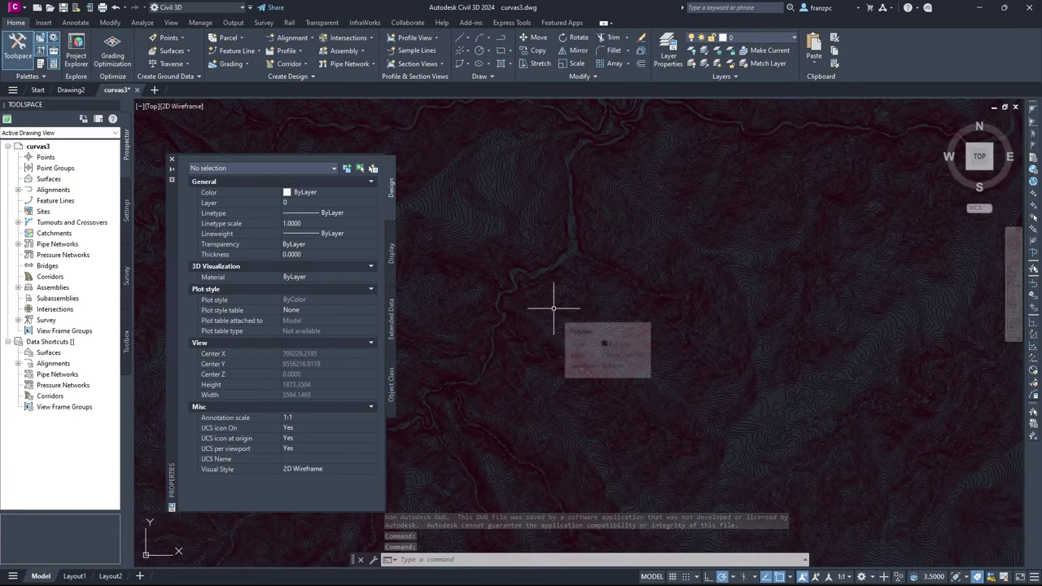
Step: Free-orbit the curvas3 view to show the contours stacked at their elevations
{"action": "mouse_move", "coordinate": [554, 310]}
{"action": "middle_mouse_down", "text": "ctrl+shift"}
{"action": "mouse_move", "coordinate": [671, 311]}
{"action": "mouse_move", "coordinate": [658, 324]}
{"action": "mouse_move", "coordinate": [656, 298]}
{"action": "mouse_move", "coordinate": [628, 307]}
{"action": "mouse_move", "coordinate": [597, 333]}
{"action": "mouse_move", "coordinate": [611, 330]}
{"action": "mouse_move", "coordinate": [572, 348]}
{"action": "middle_mouse_up", "text": "ctrl+shift"}
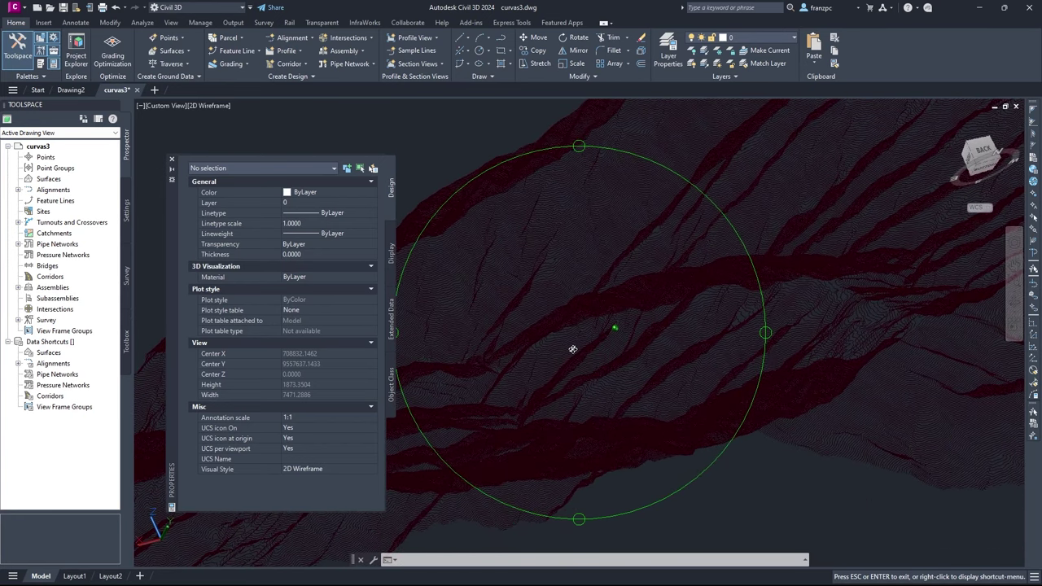
{"action": "key", "text": "Escape"}
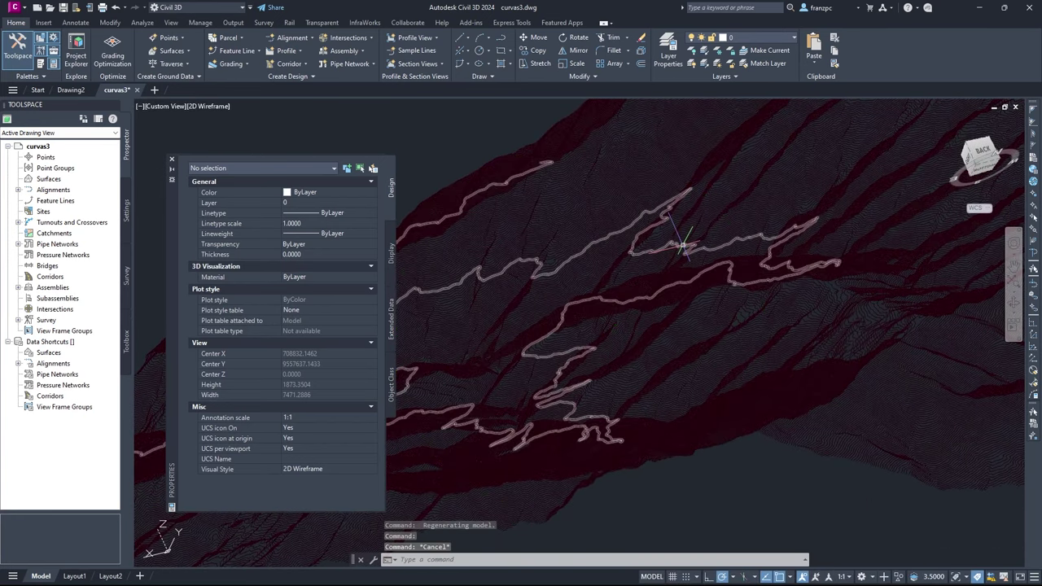